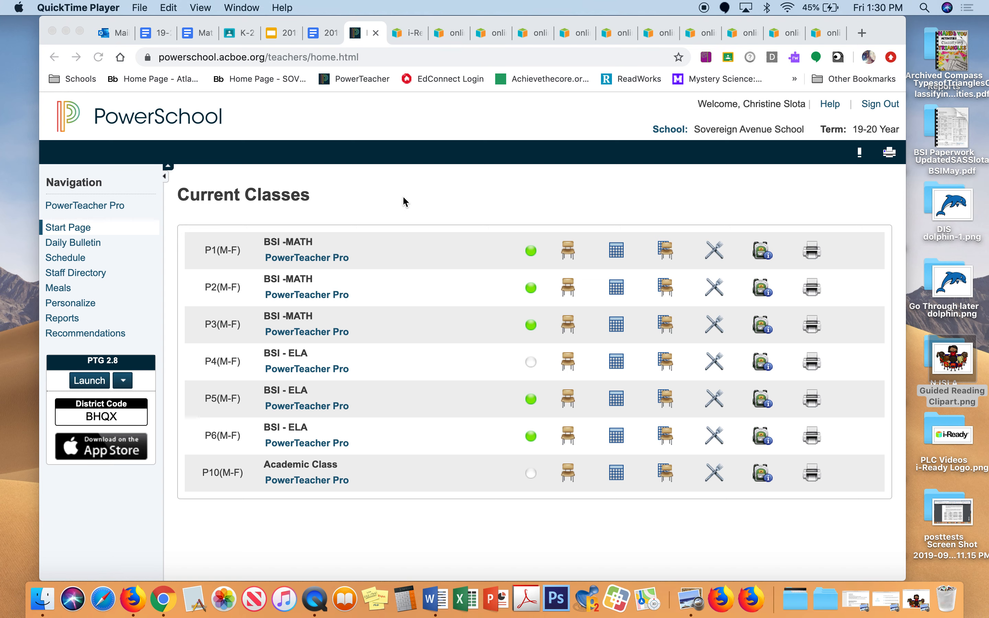
Open the Traditional Grade Calculations in PowerTeacher Pro and save the Y1 term weighting formula for P1(M-F) BSI -MATH
click(93, 210)
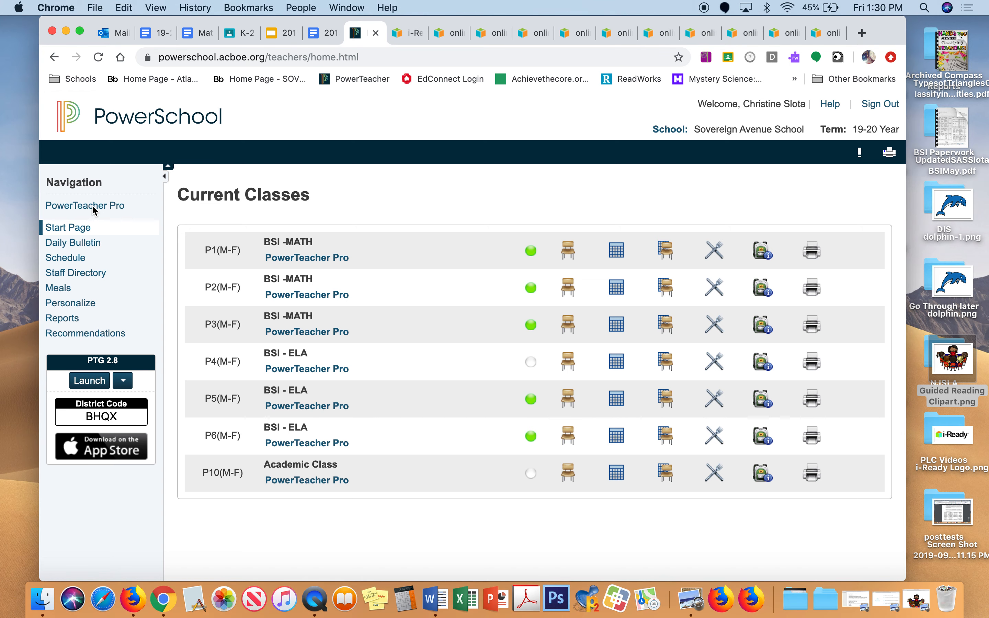
click(92, 206)
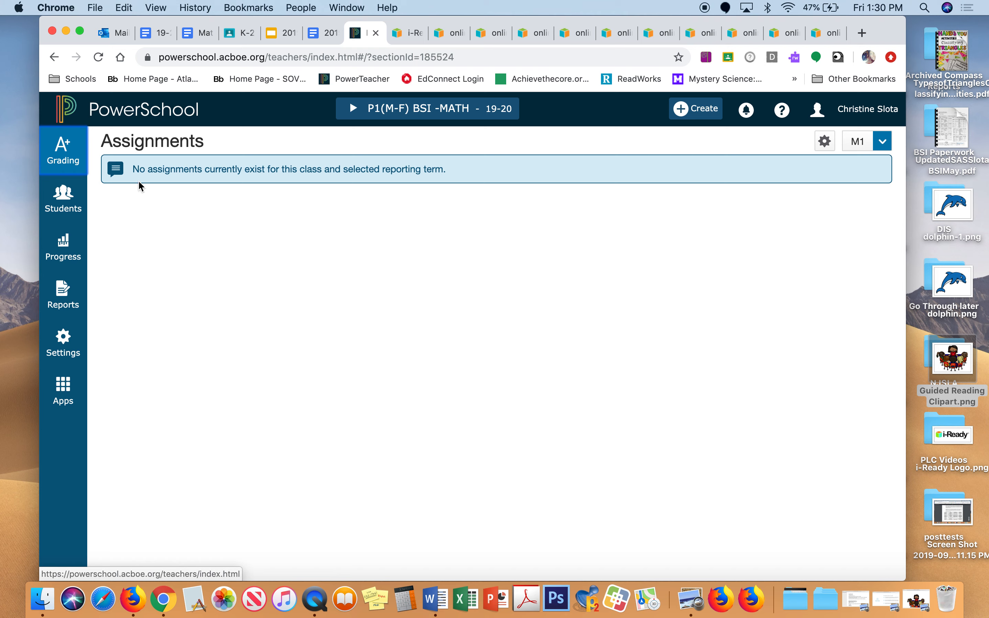
click(64, 347)
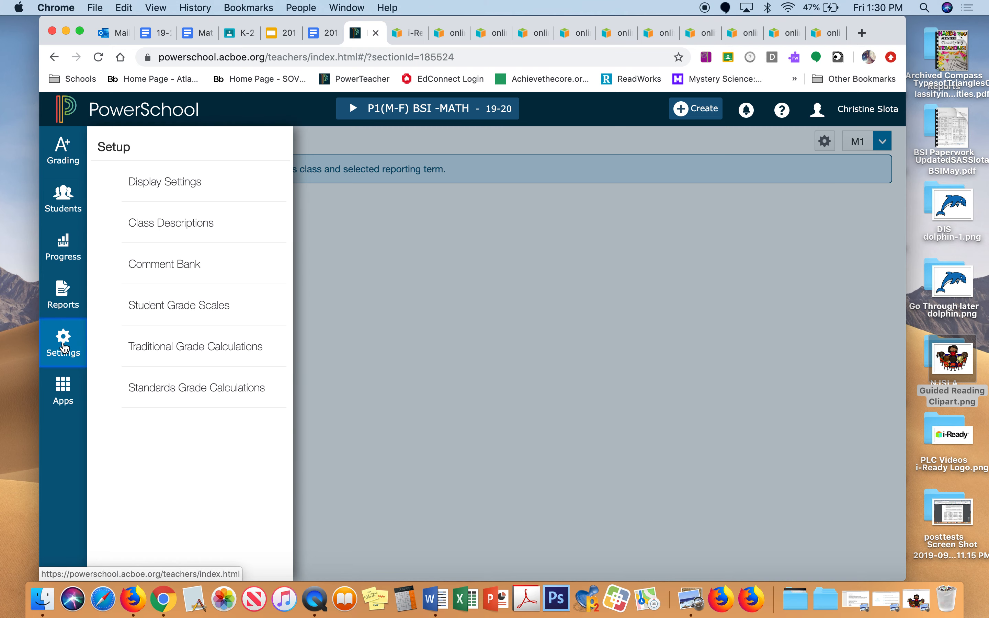
click(199, 348)
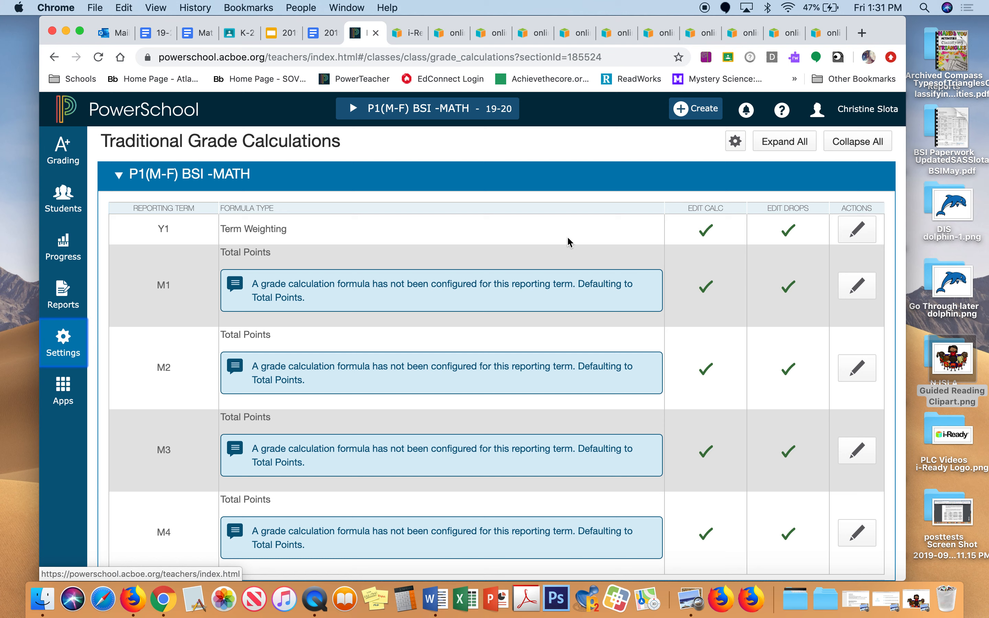
click(859, 231)
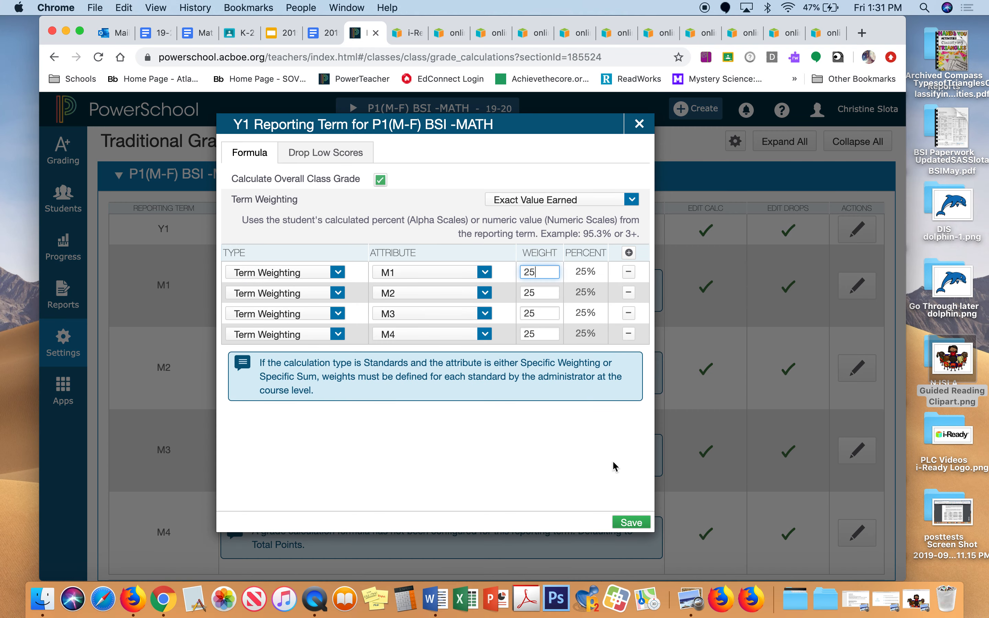
click(631, 522)
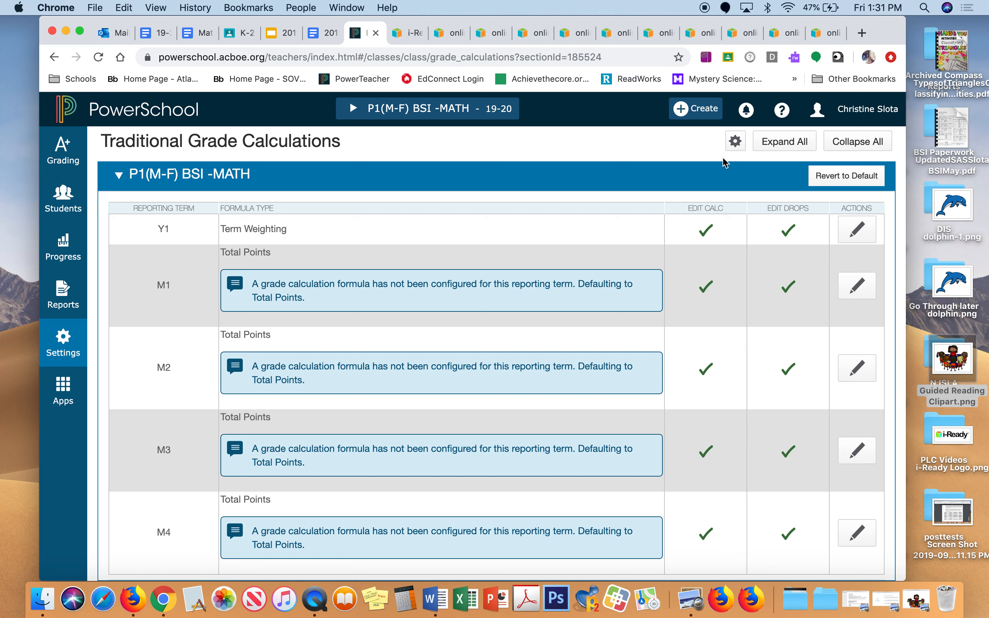
Start copying traditional grade calculations to another class, with Marking Period 1 (18-19) and Mathematics 18-19 as the source
click(736, 145)
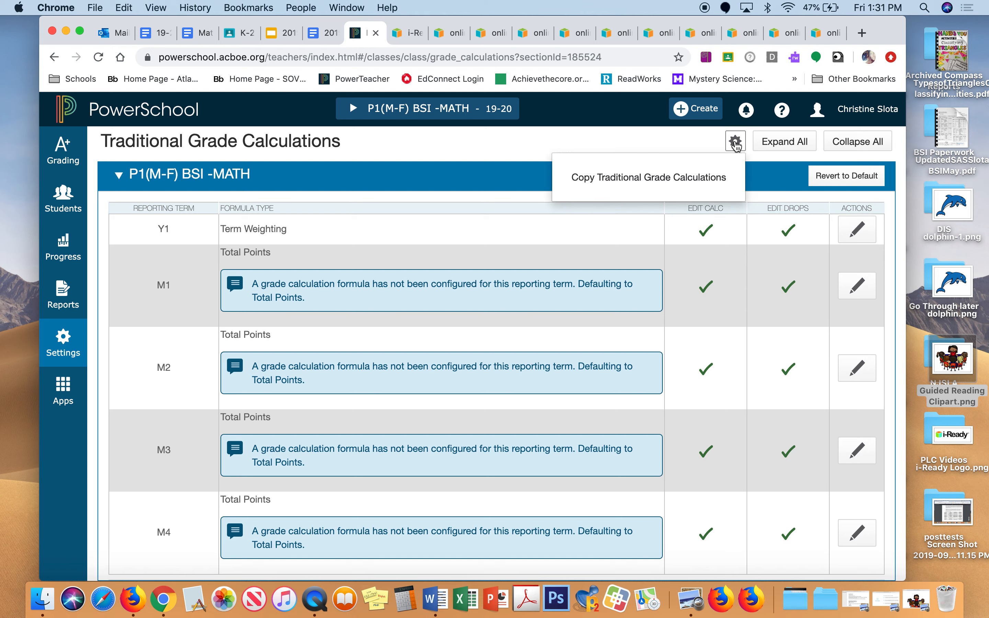
click(683, 188)
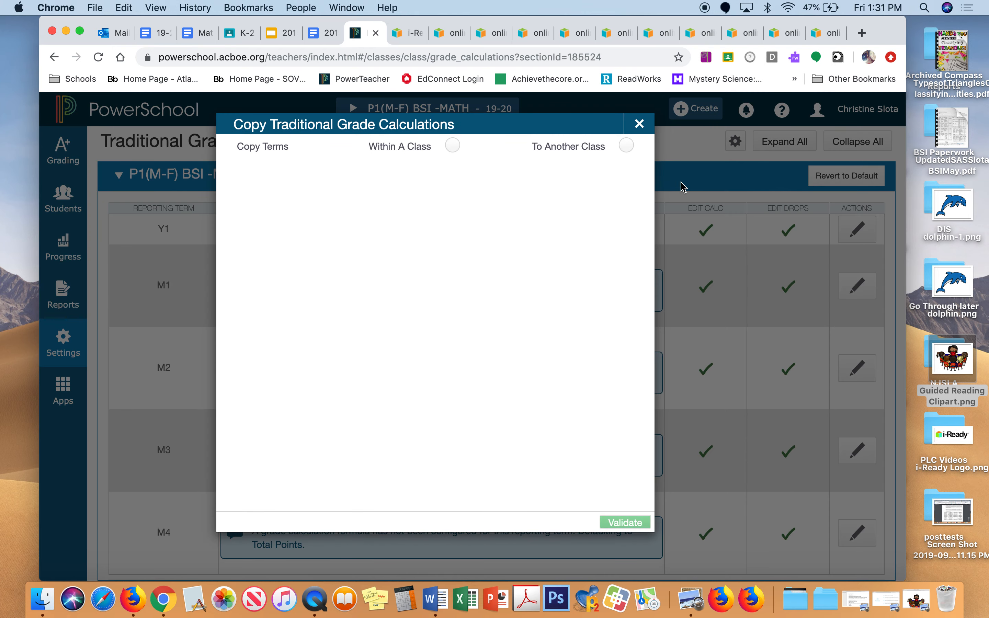
click(625, 148)
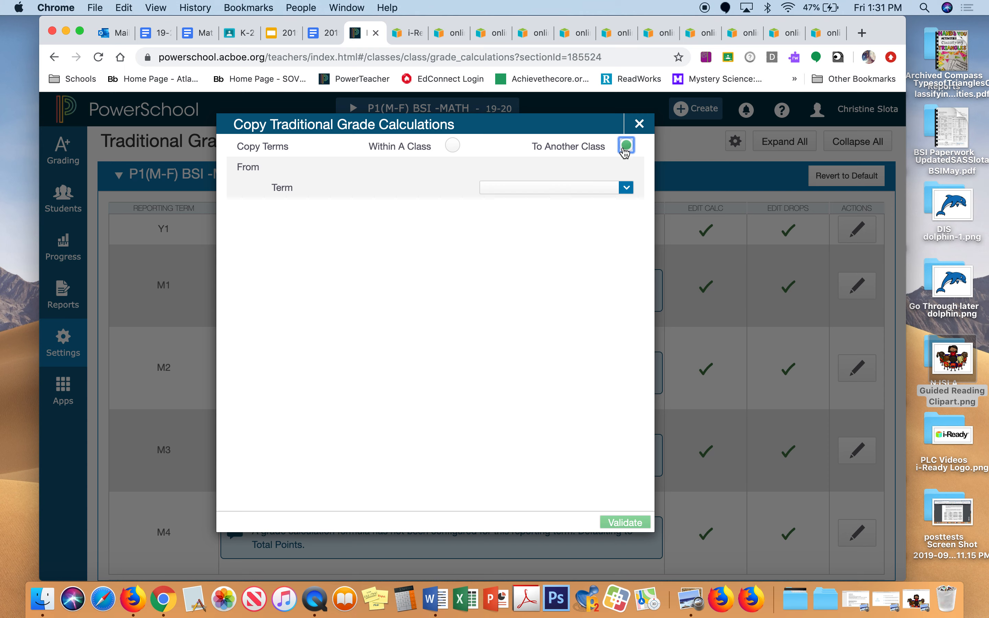
click(627, 193)
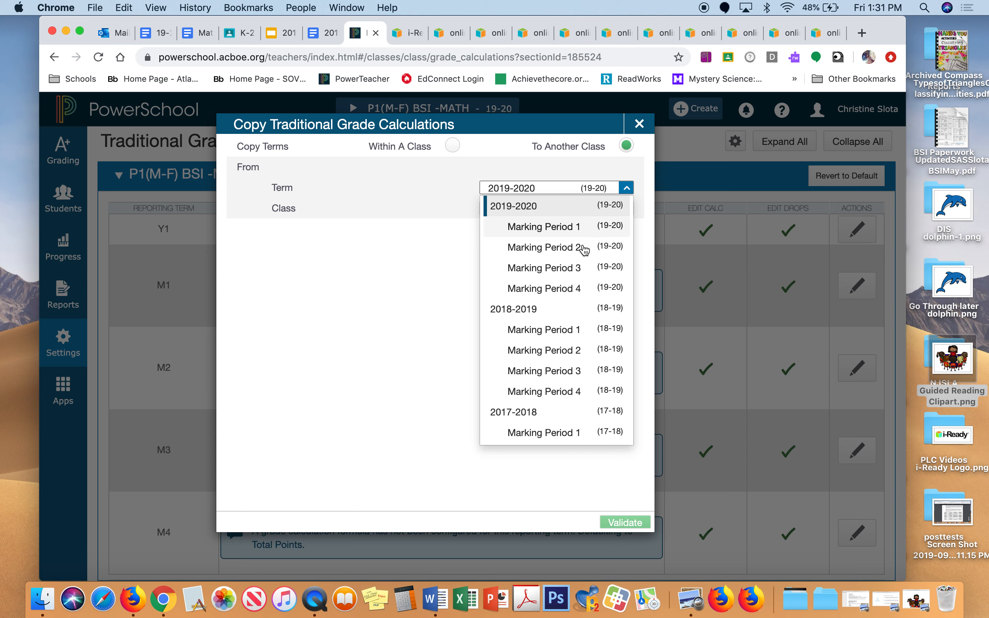
click(569, 332)
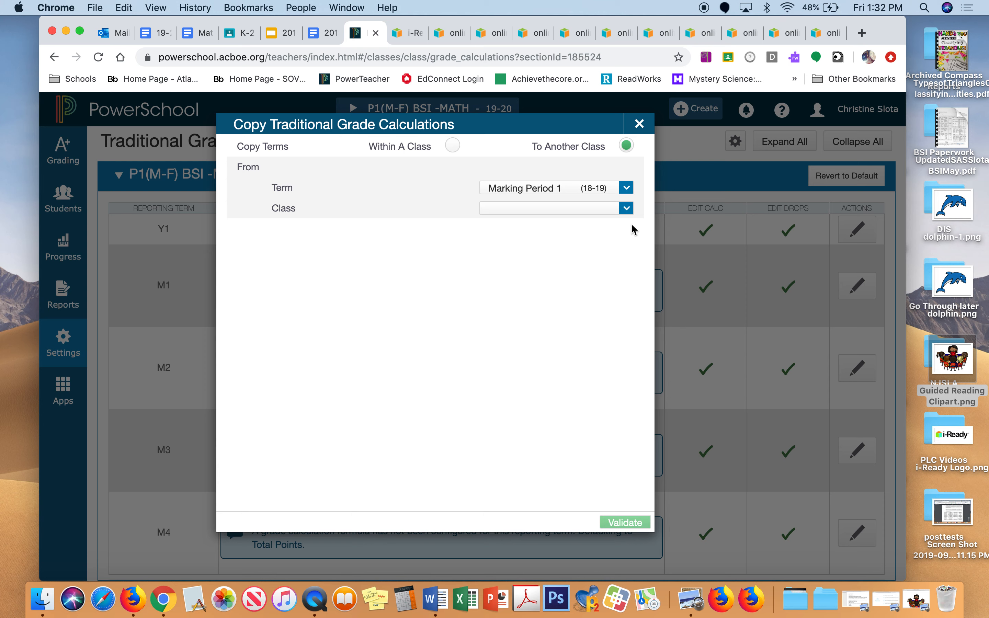
click(626, 209)
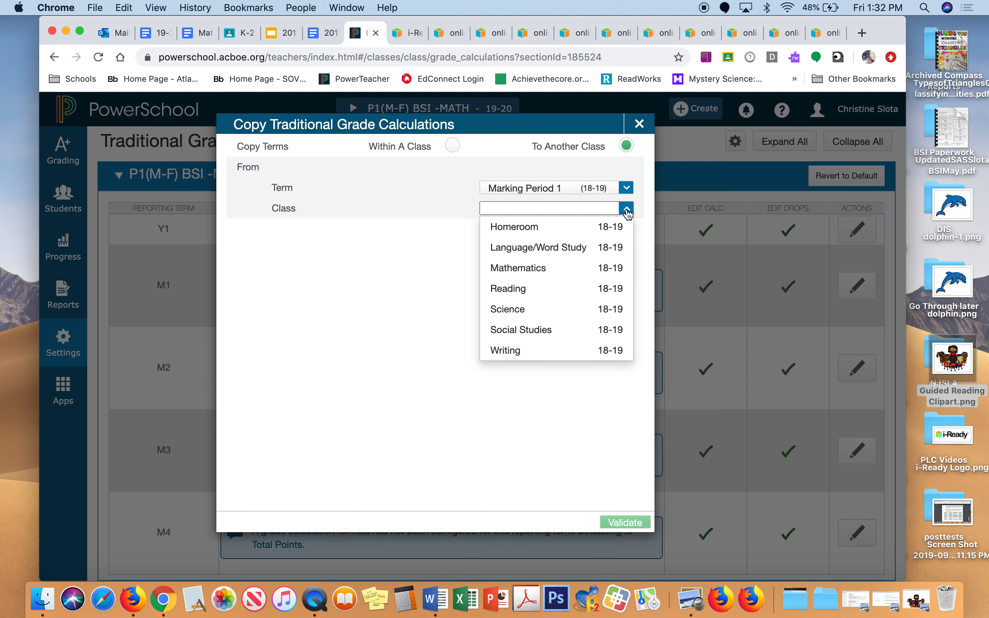
click(587, 273)
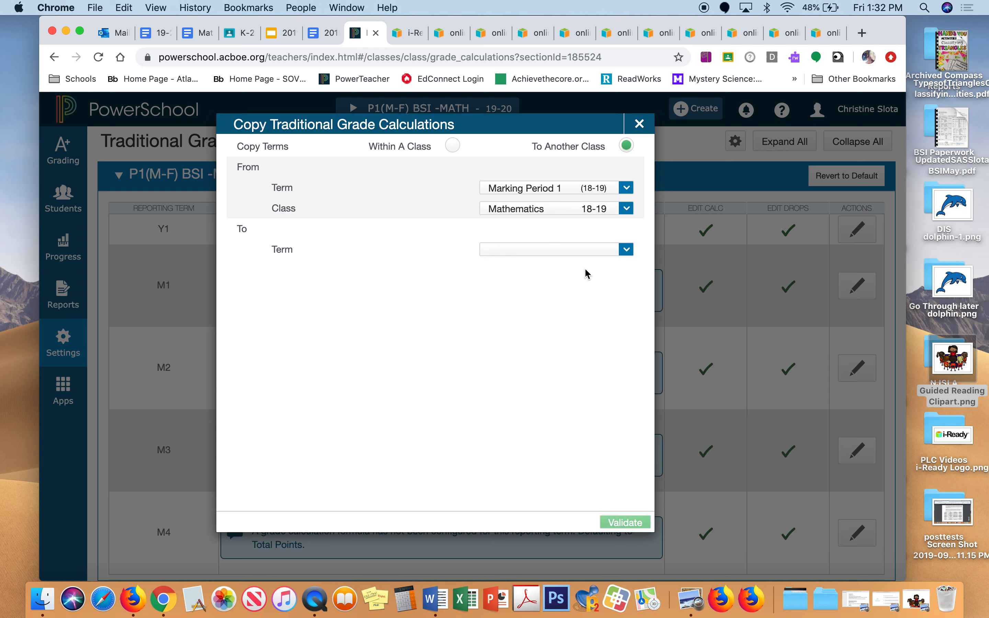
Set the destination to term 2019-2020 and class P1(M-F) BSI -MATH, and validate and run the copy
click(625, 251)
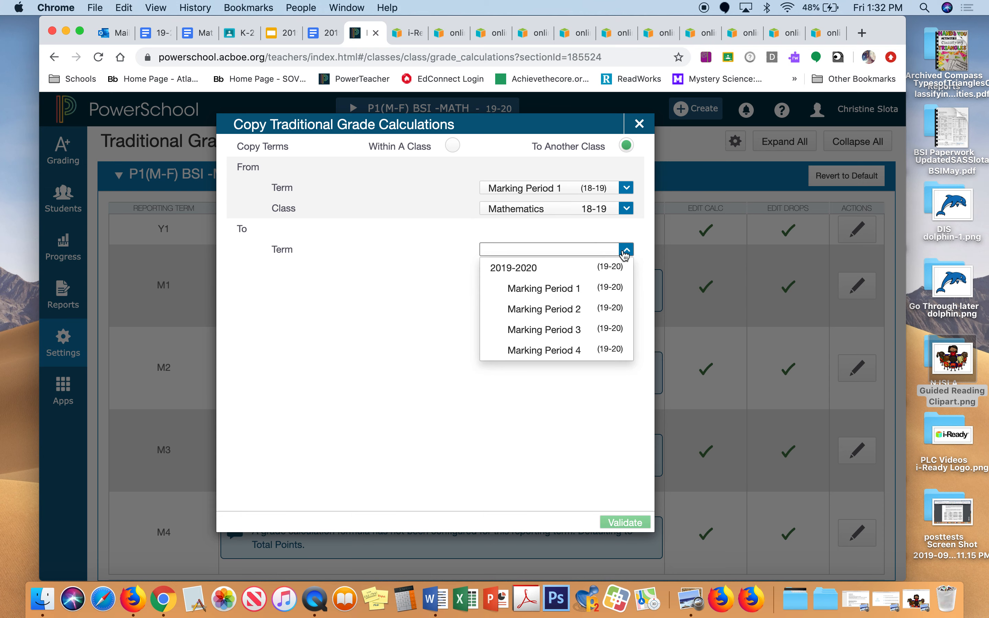
click(552, 266)
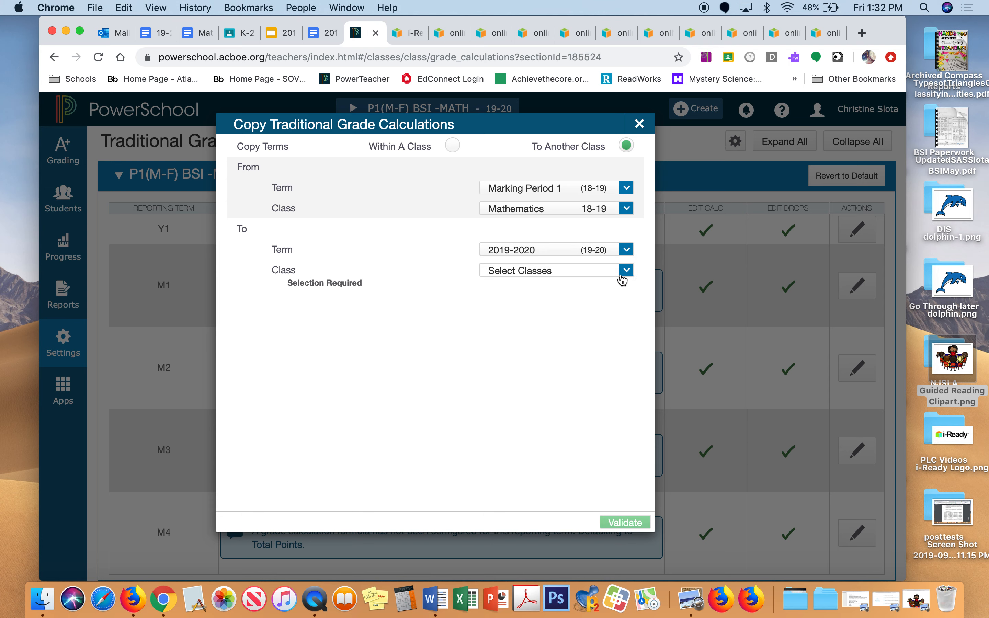
click(626, 251)
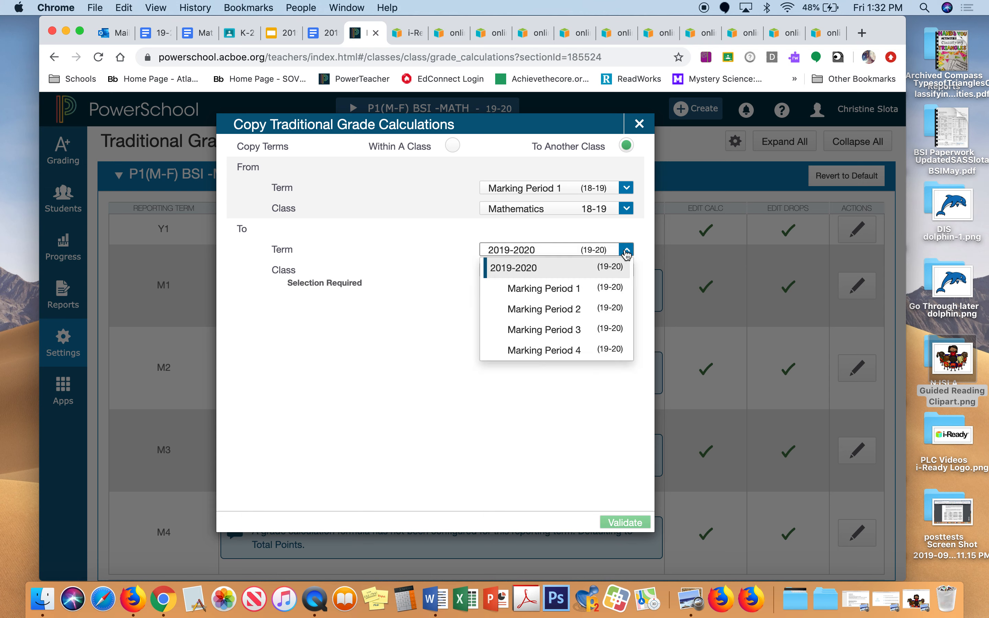
click(550, 271)
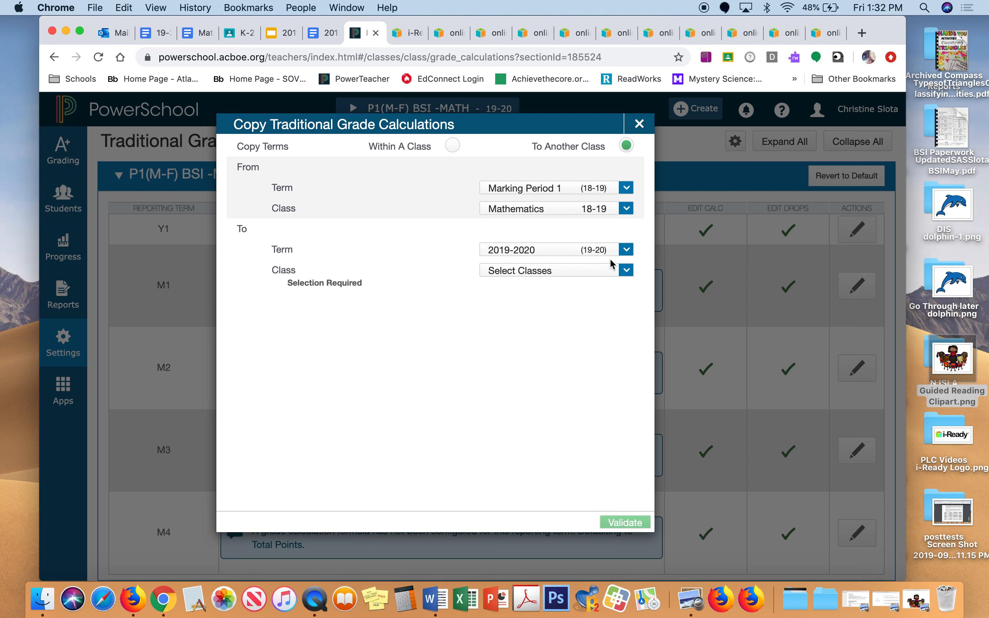
click(626, 271)
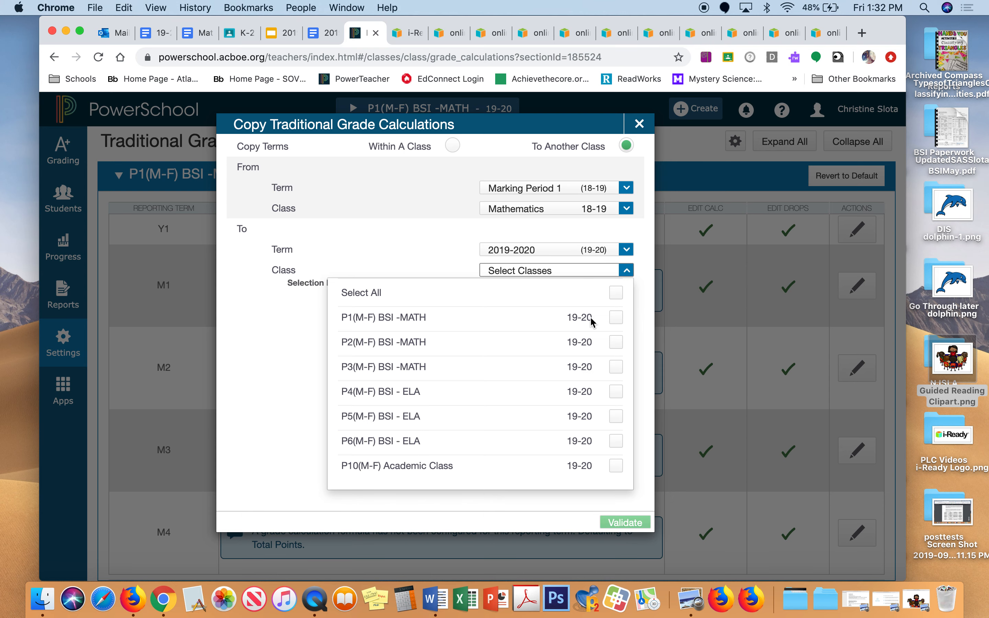
click(615, 317)
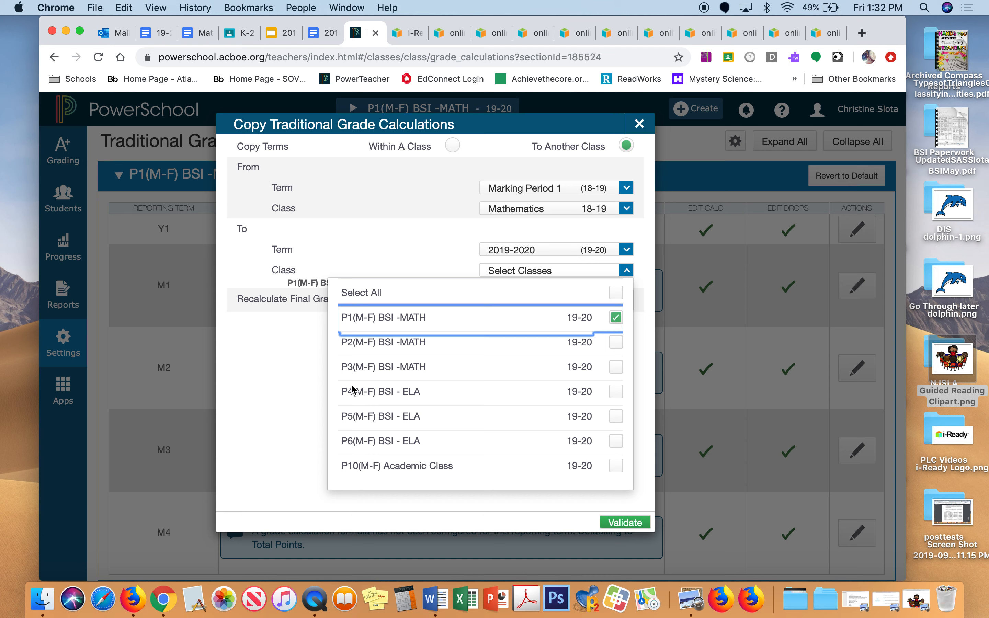
click(288, 389)
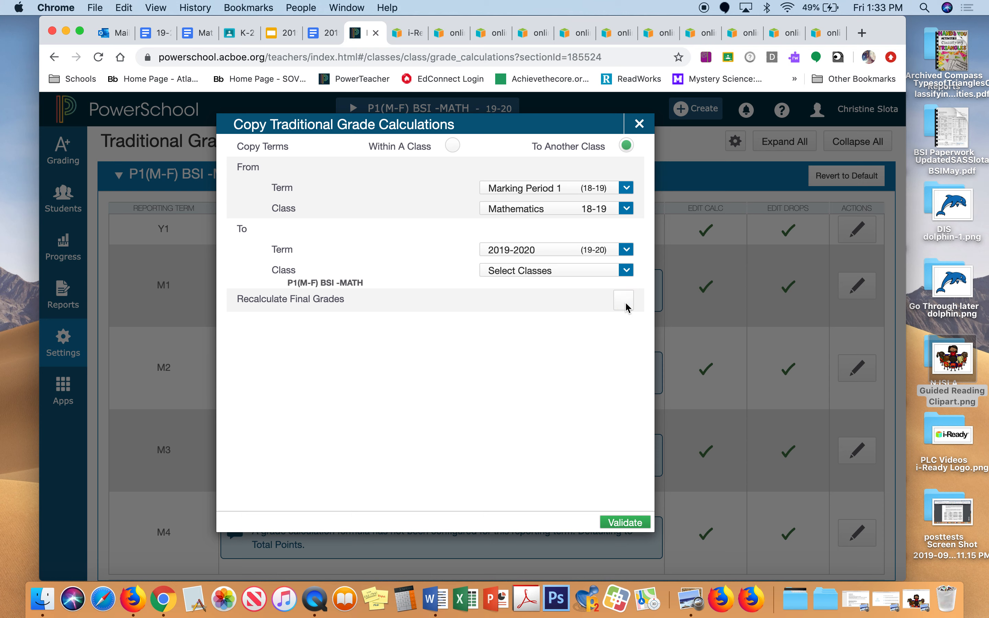
click(625, 522)
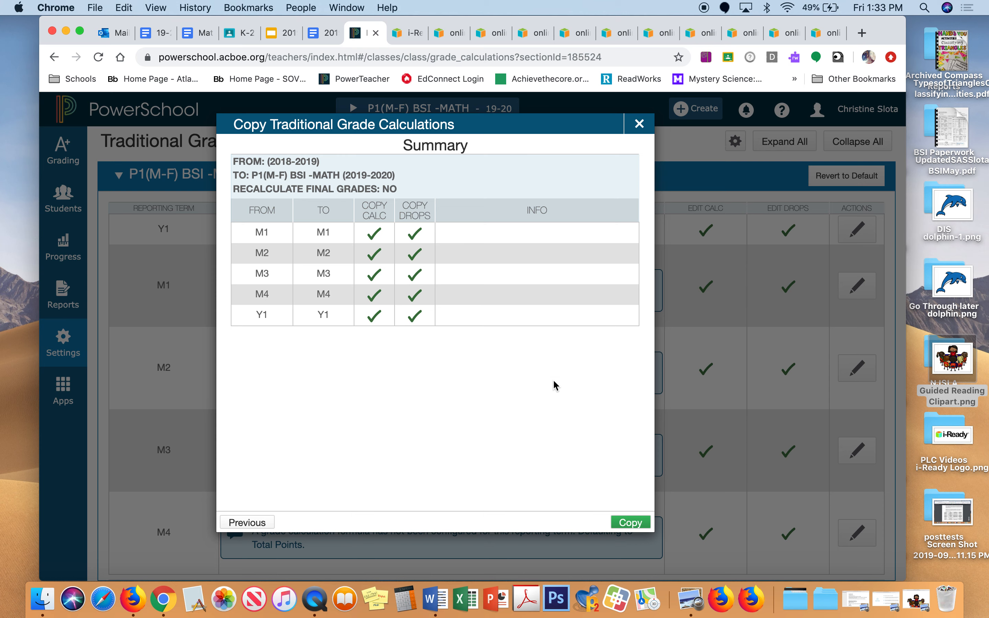
click(634, 524)
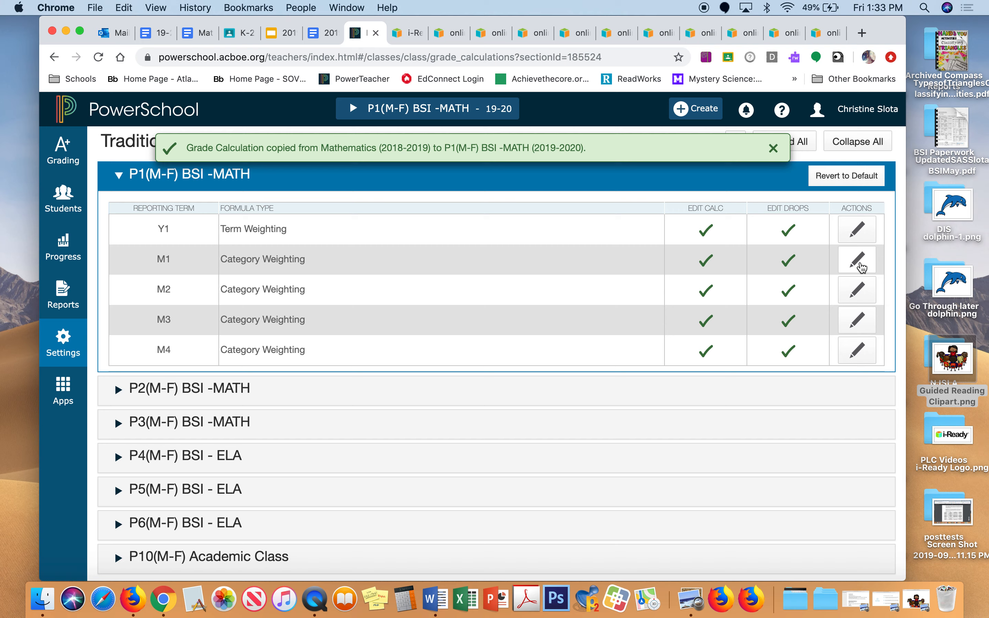
Review the category weights in the M1 formula of P1(M-F) BSI -MATH and save it
click(861, 265)
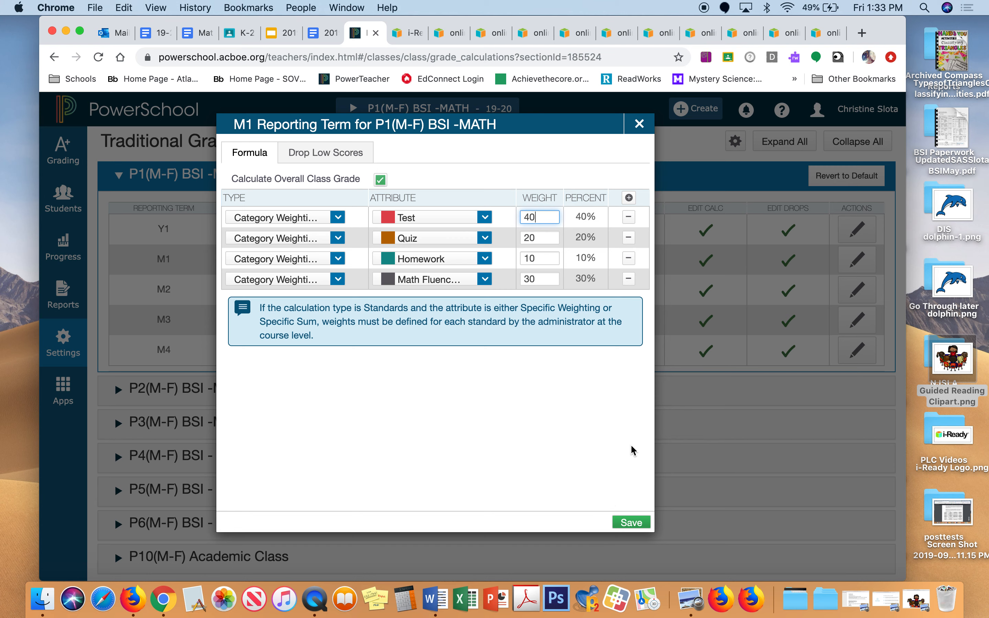
click(630, 523)
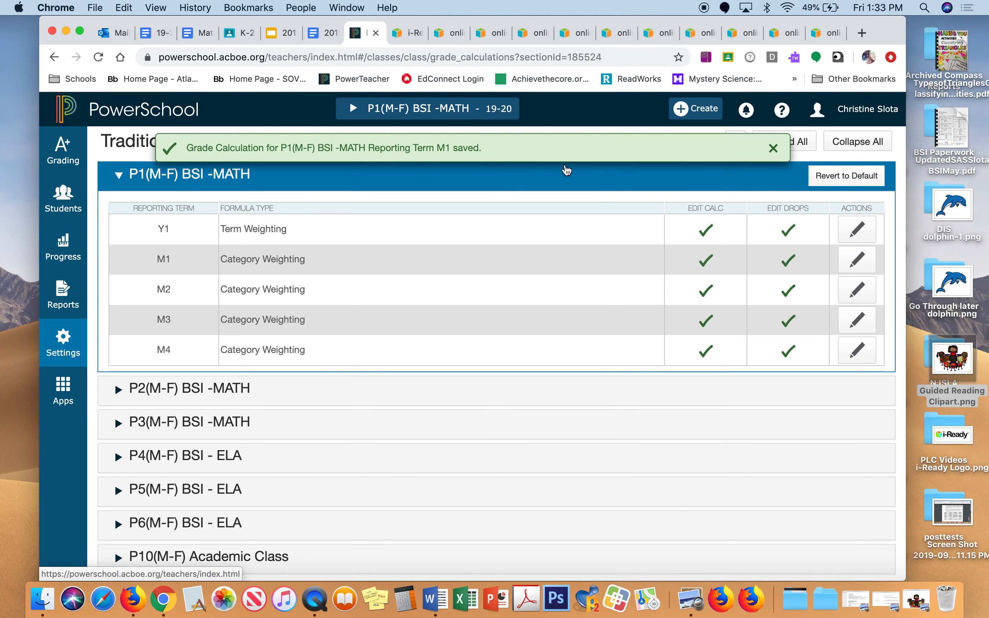
Switch to the P4(M-F) BSI - ELA class and start copying traditional grade calculations to another class
click(490, 117)
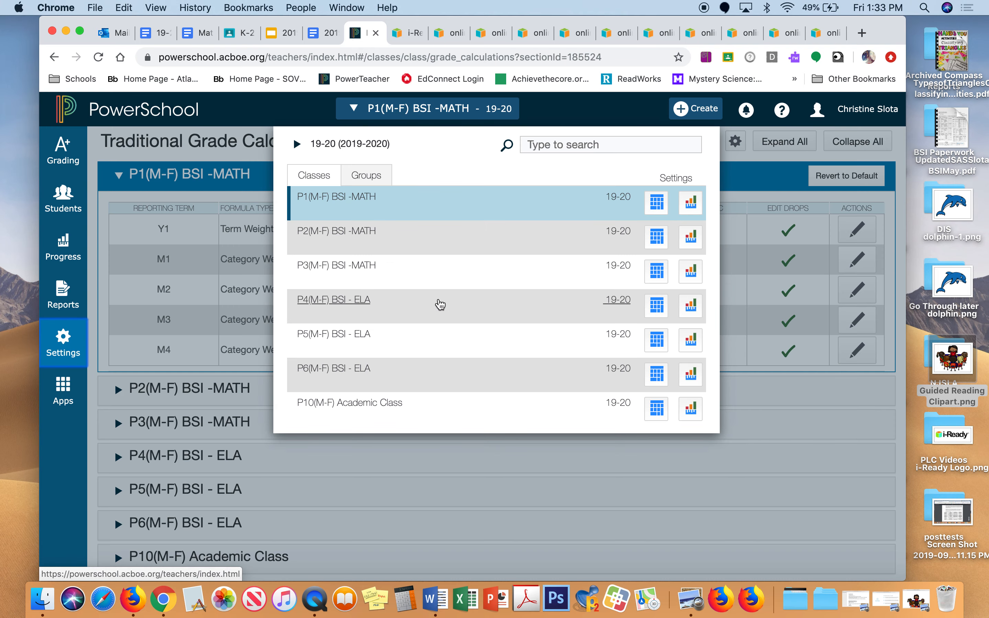
click(441, 305)
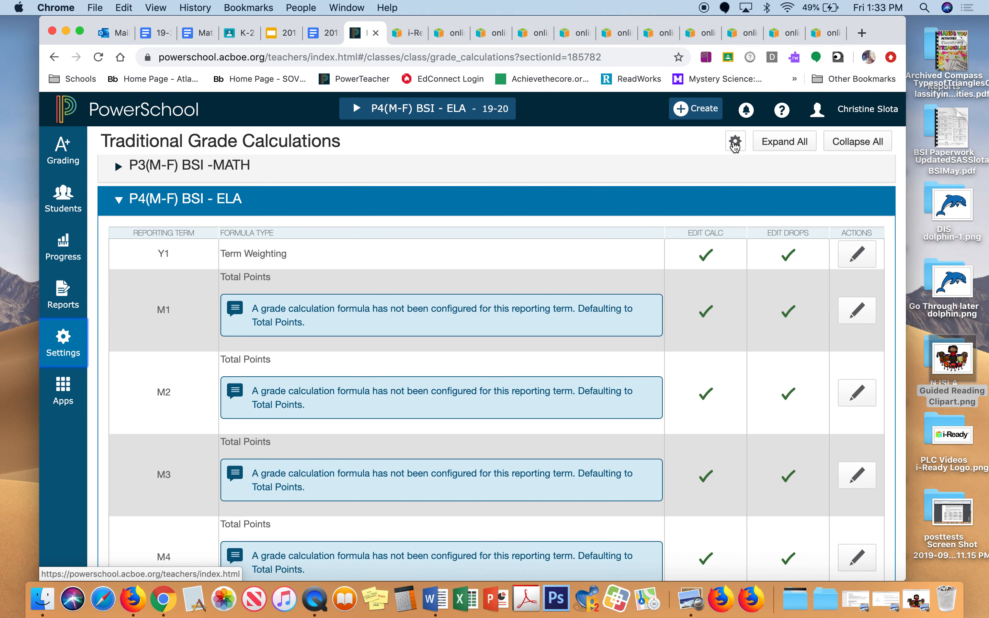
click(735, 144)
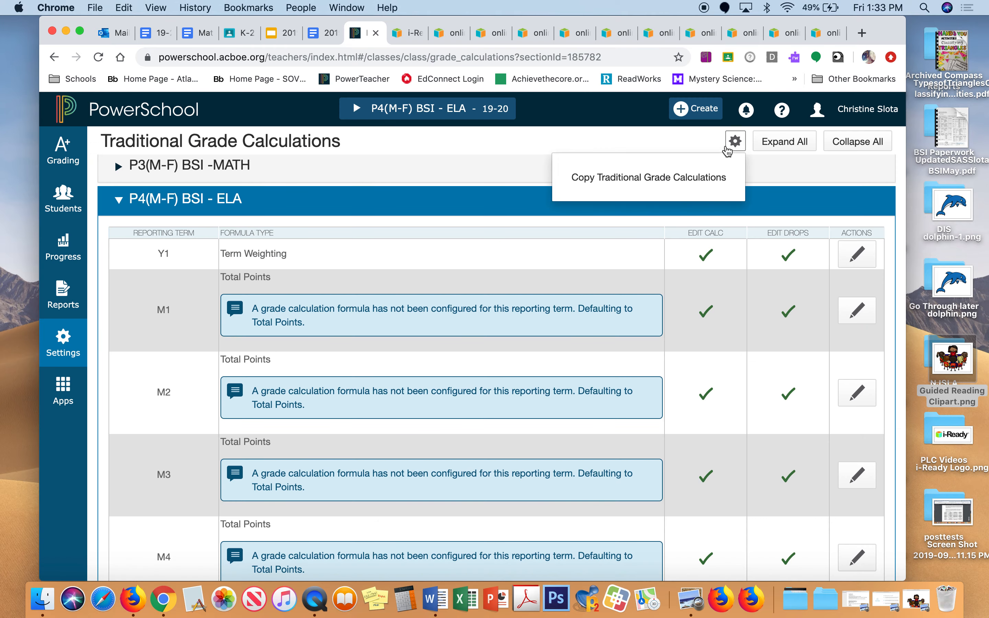
click(695, 182)
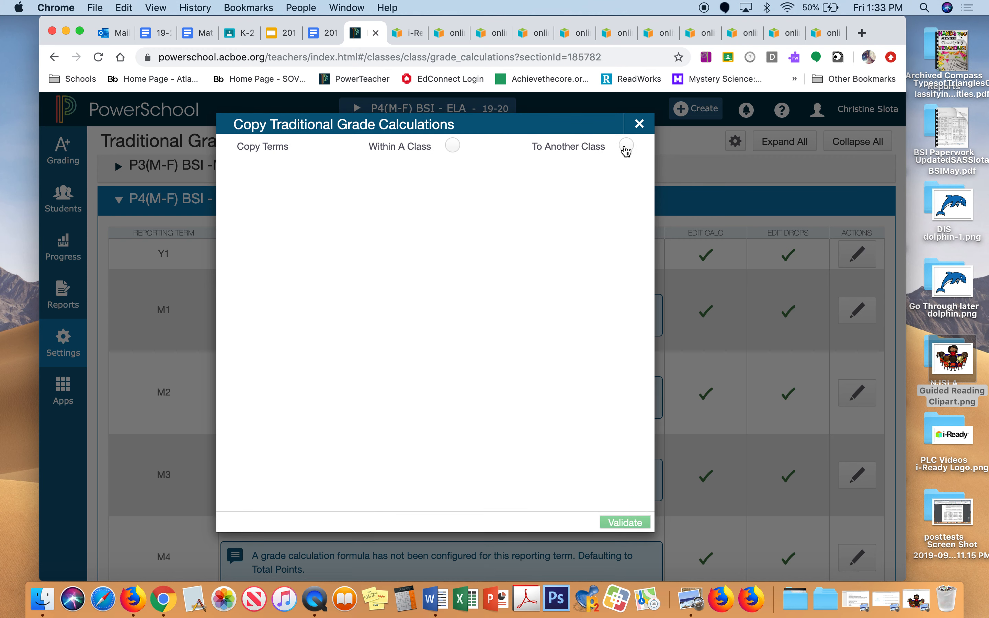
click(626, 146)
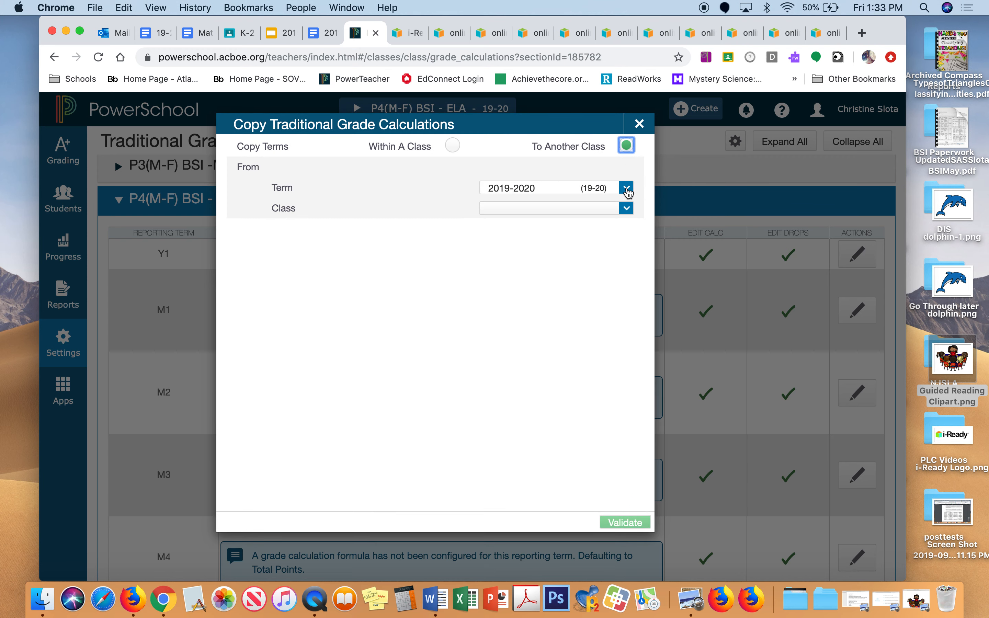
Set the copy source to term Marking Period 1 (18-19) and class Reading 18-19
click(627, 190)
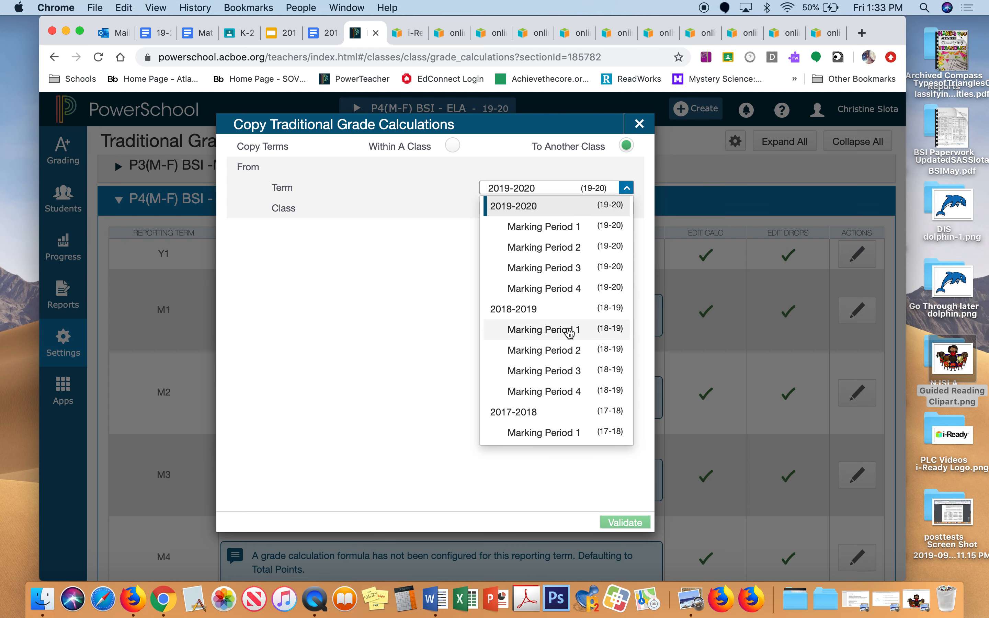
click(569, 331)
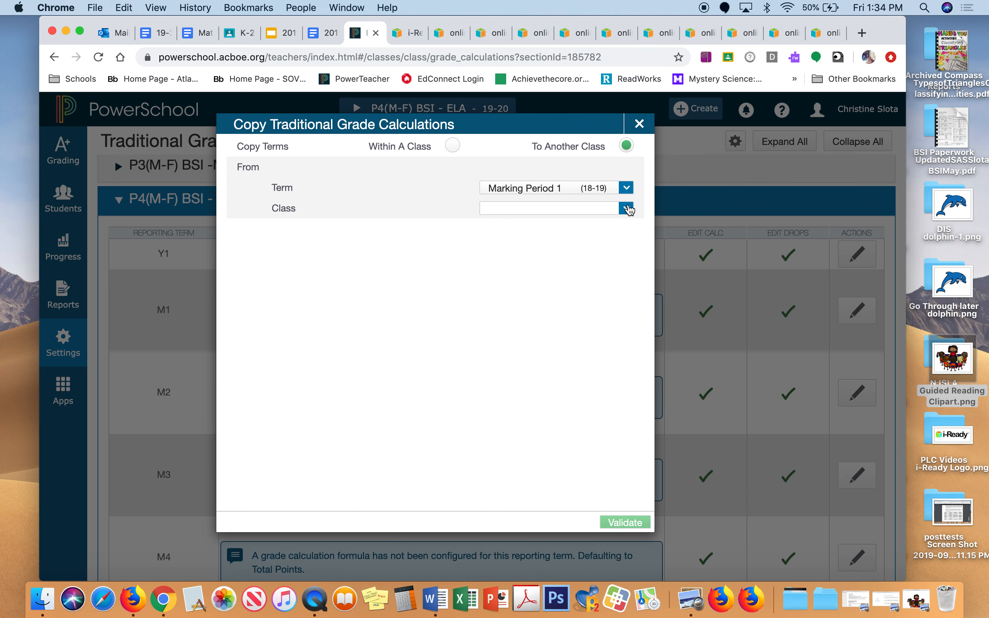
click(626, 210)
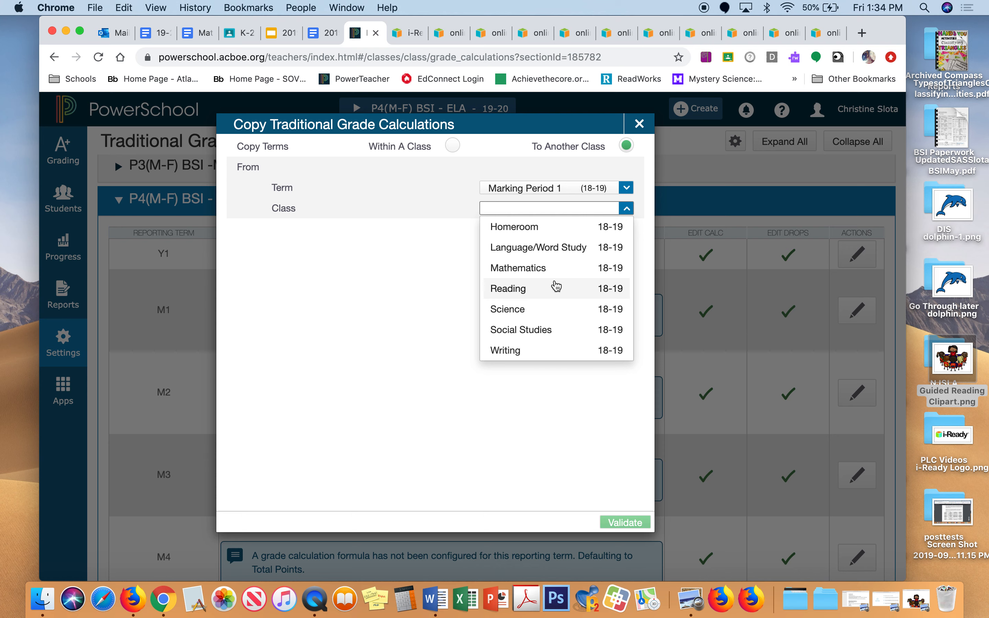
click(548, 289)
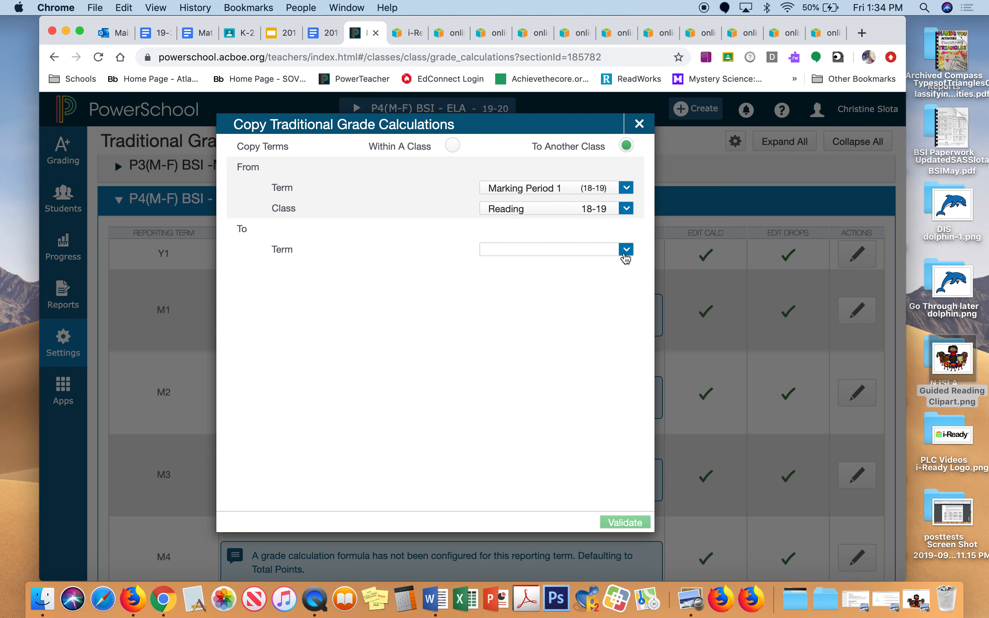
Set the destination to term 2019-2020 and classes P4(M-F), P5(M-F) and P6(M-F) BSI - ELA
click(626, 250)
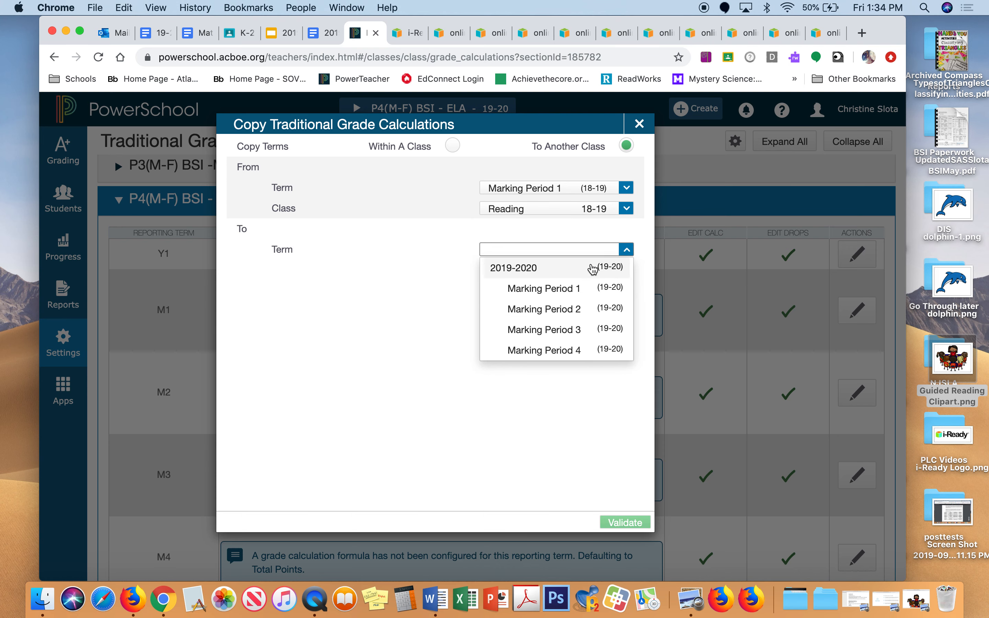
click(588, 270)
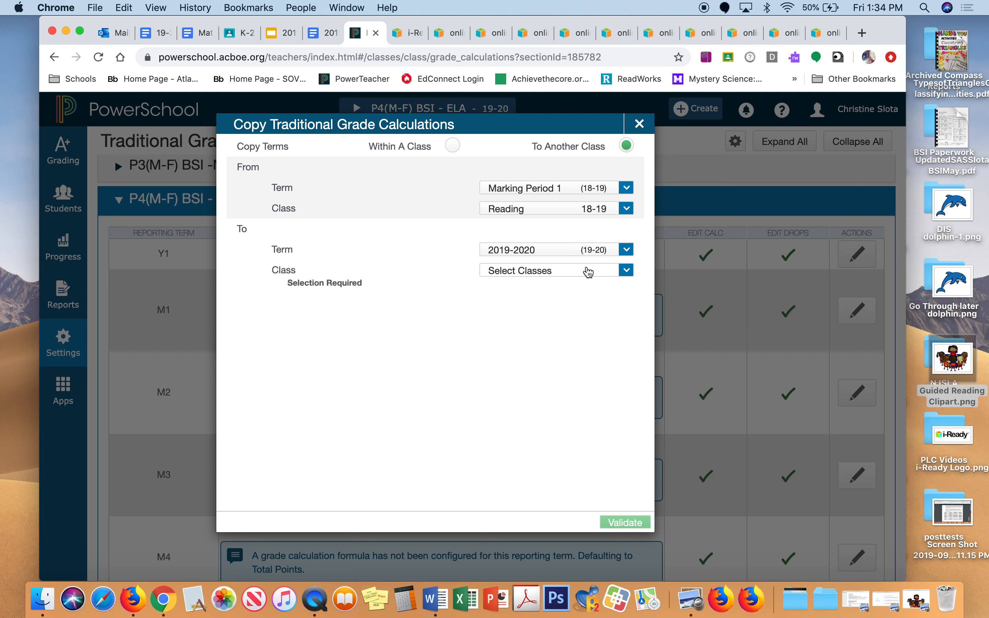
click(625, 271)
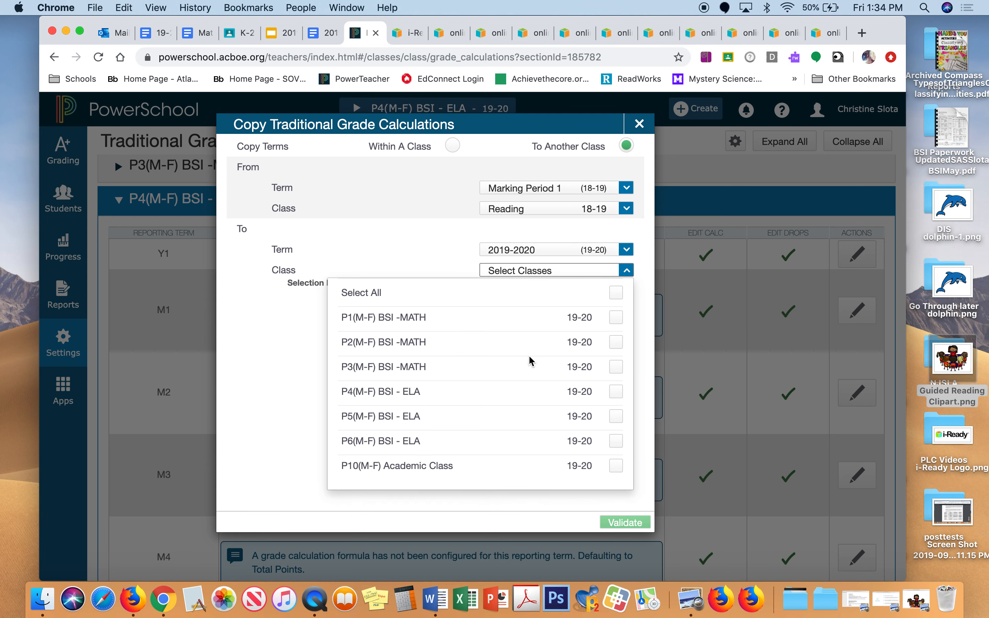
click(615, 392)
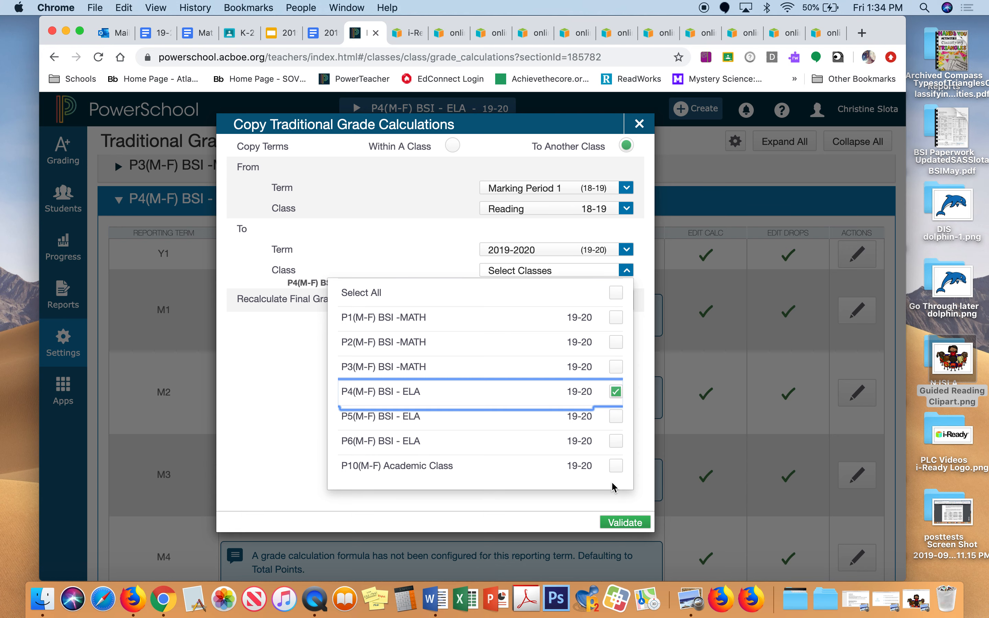
click(616, 417)
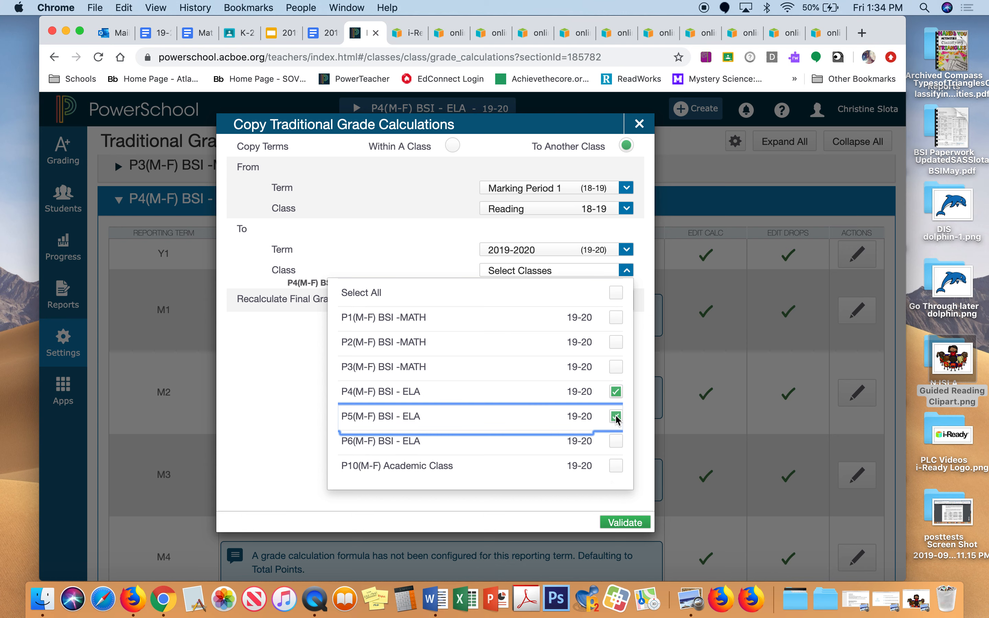
click(615, 442)
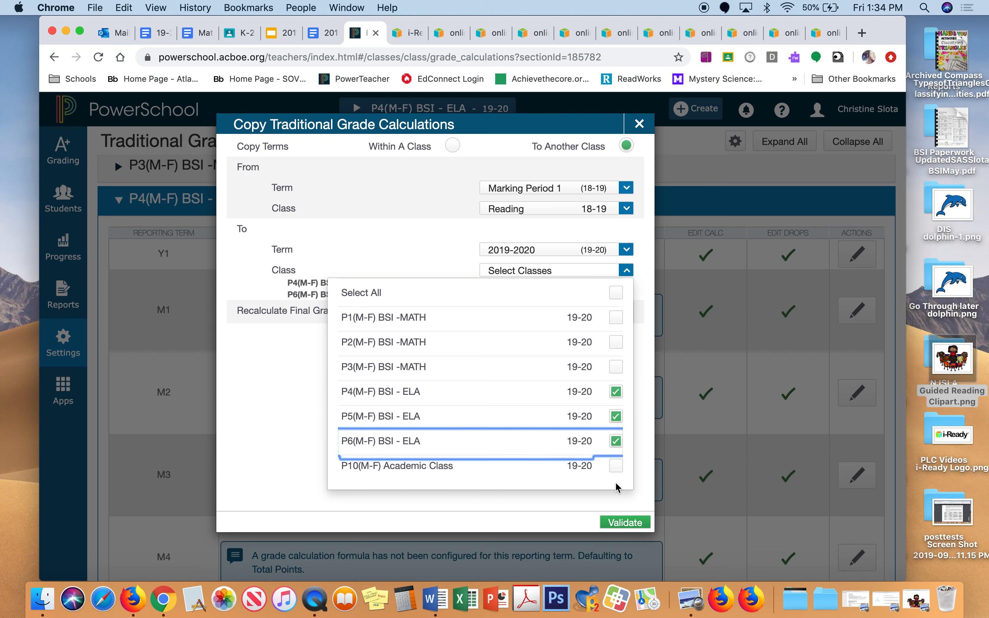
Validate the Reading calculation copy, review its summary for the three ELA classes, and run the copy
click(619, 523)
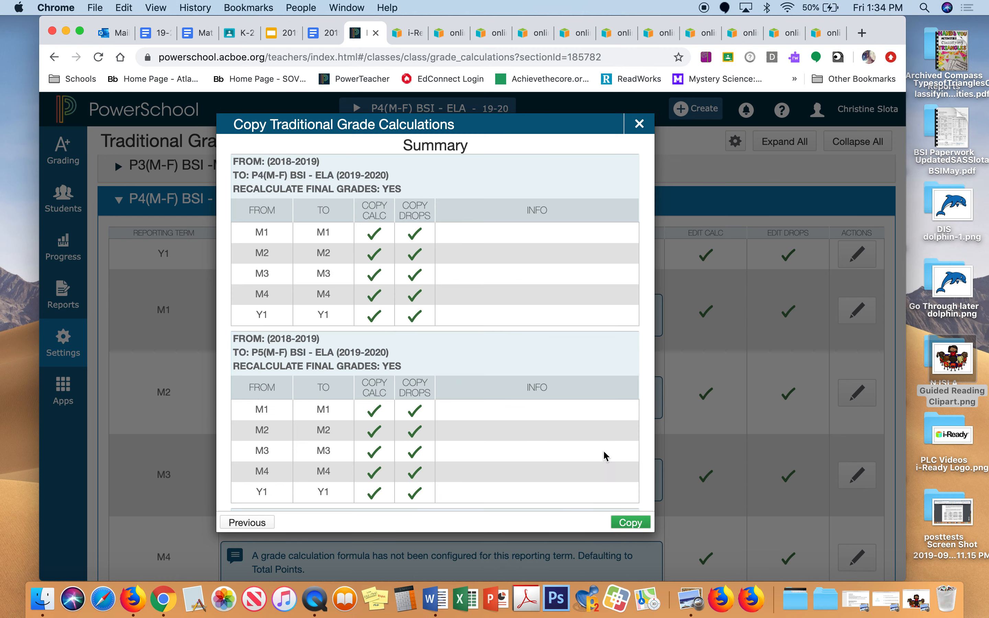
scroll(586, 429, down, 5)
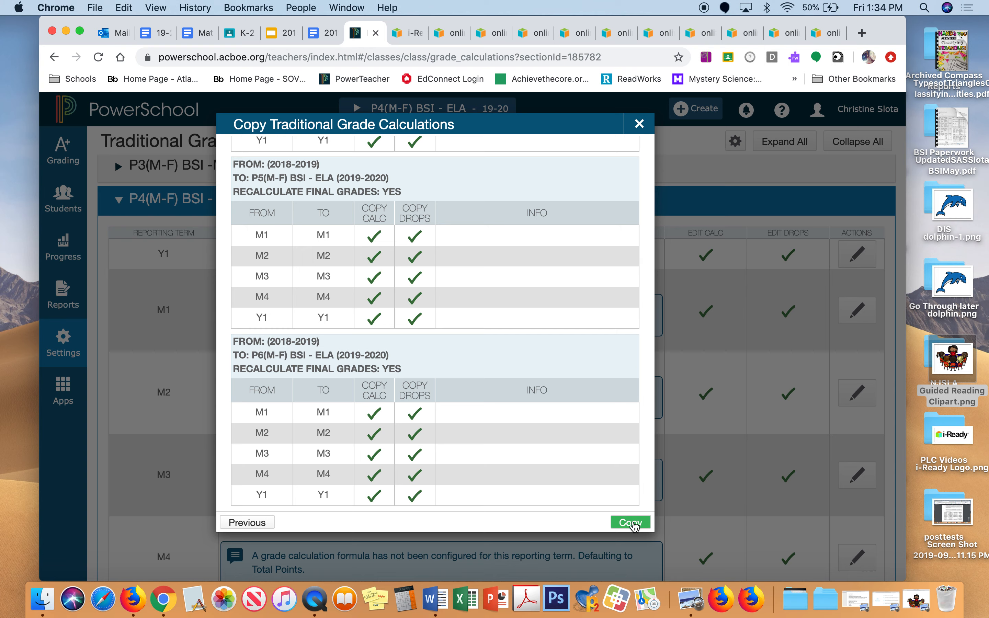
click(631, 523)
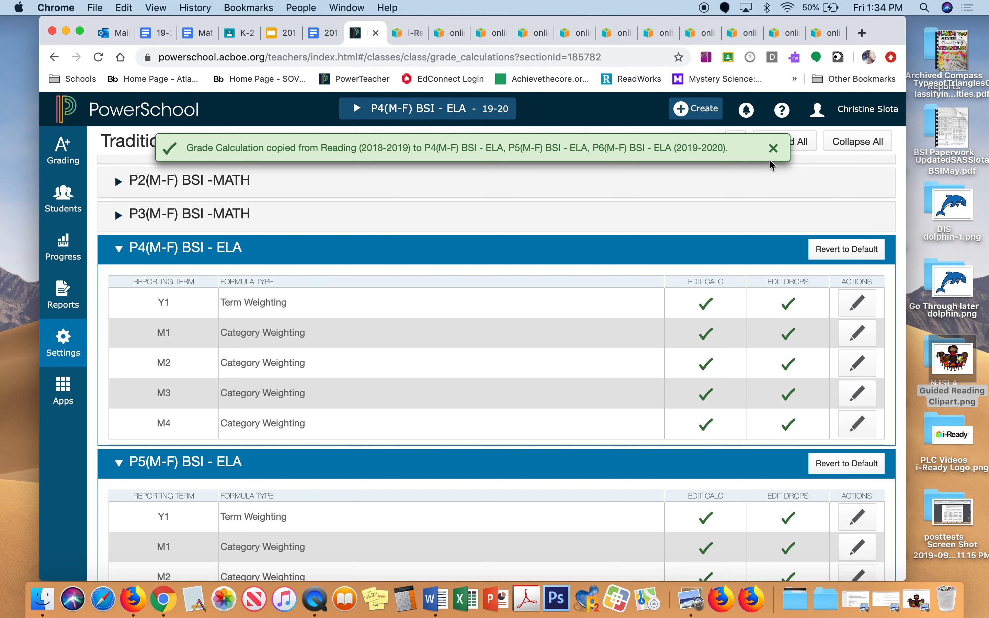
Collapse the grade calculation details of all classes and leave only P4(M-F) BSI - ELA expanded to view its formula types
click(783, 142)
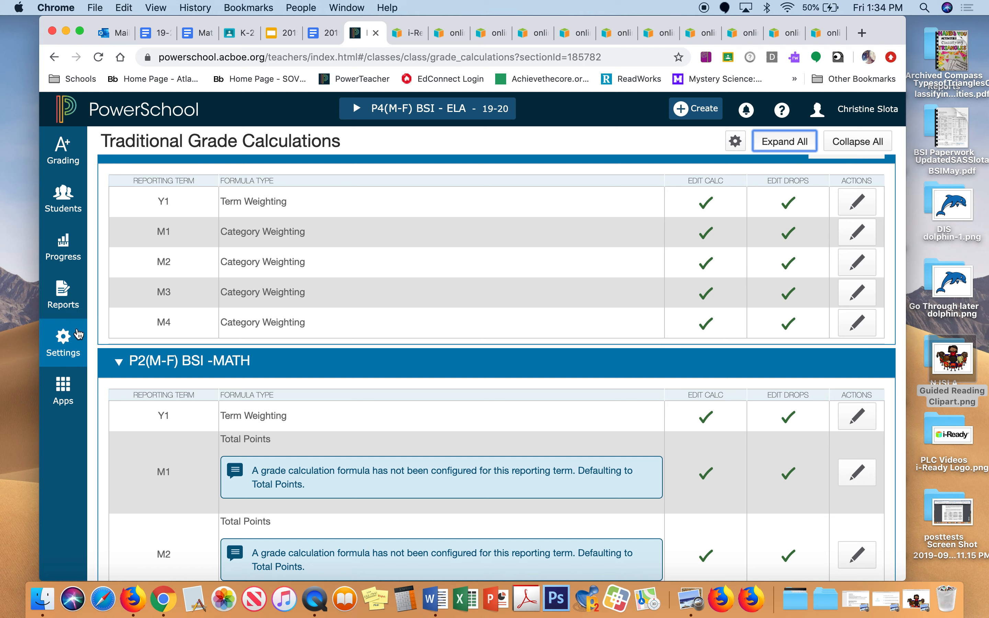
click(119, 360)
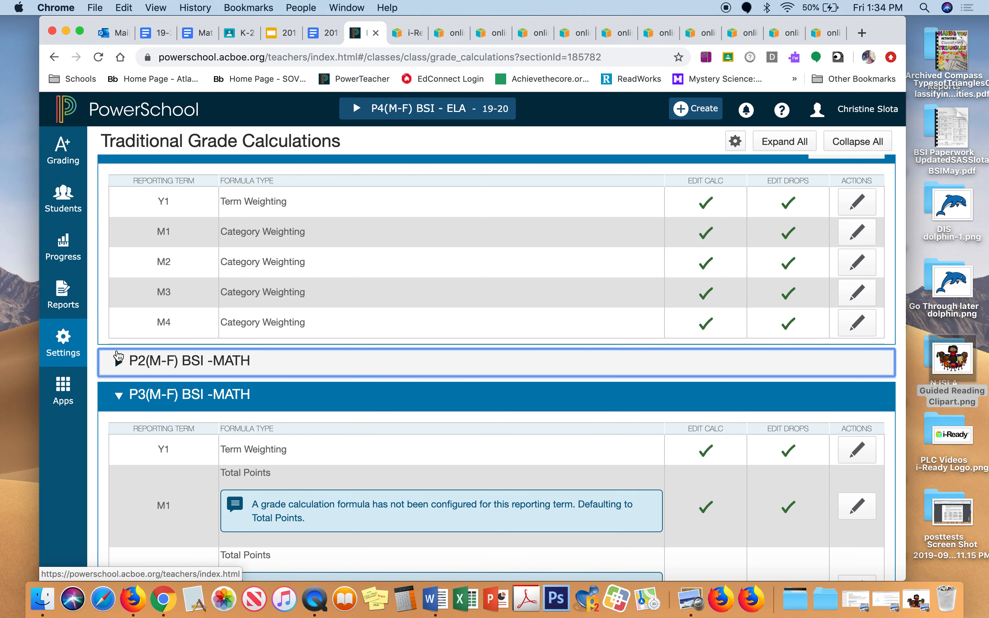
click(118, 396)
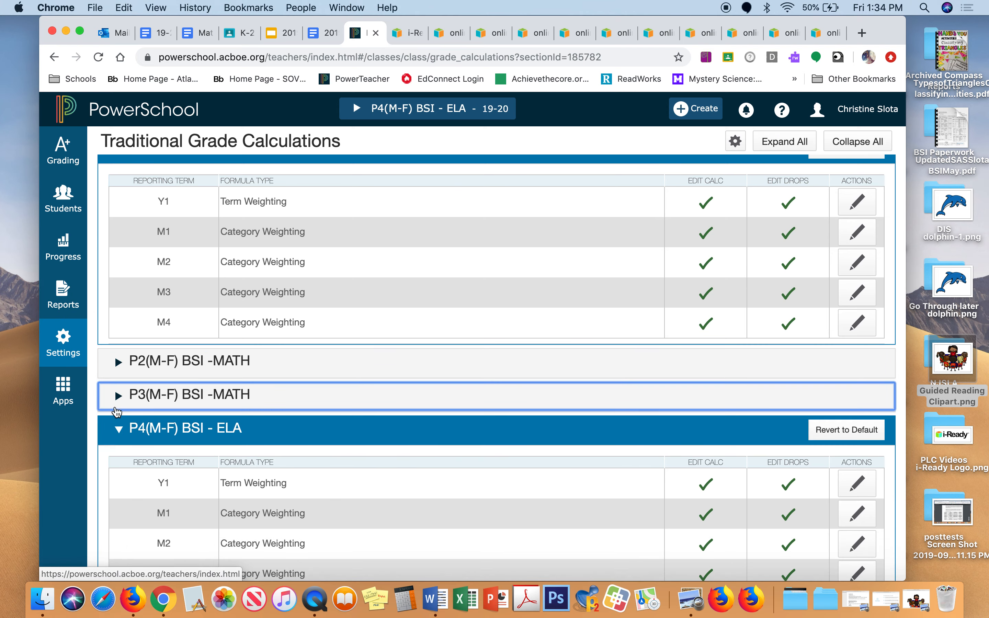
click(119, 429)
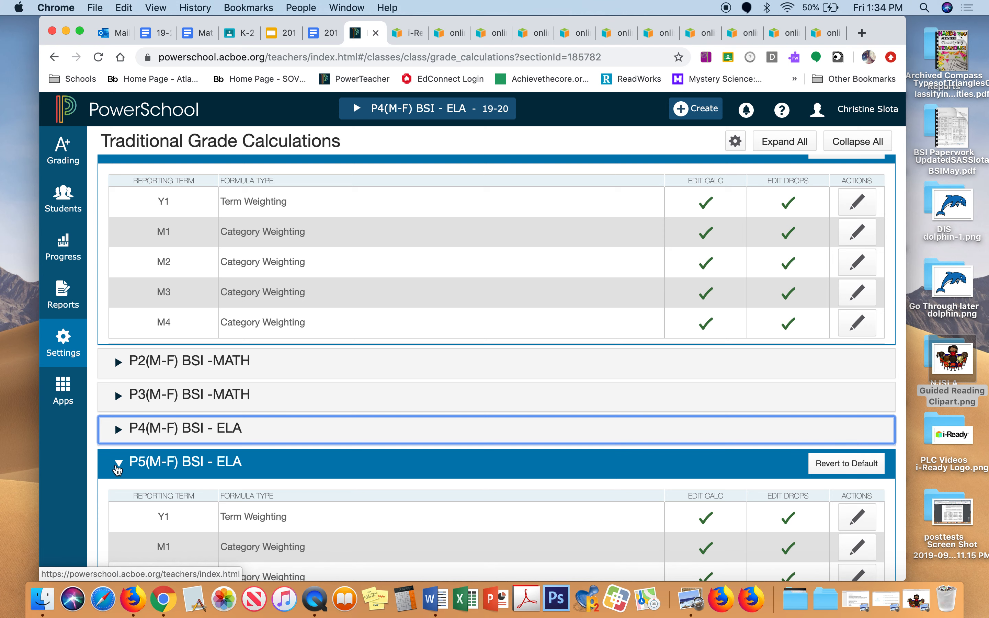
click(118, 466)
click(119, 497)
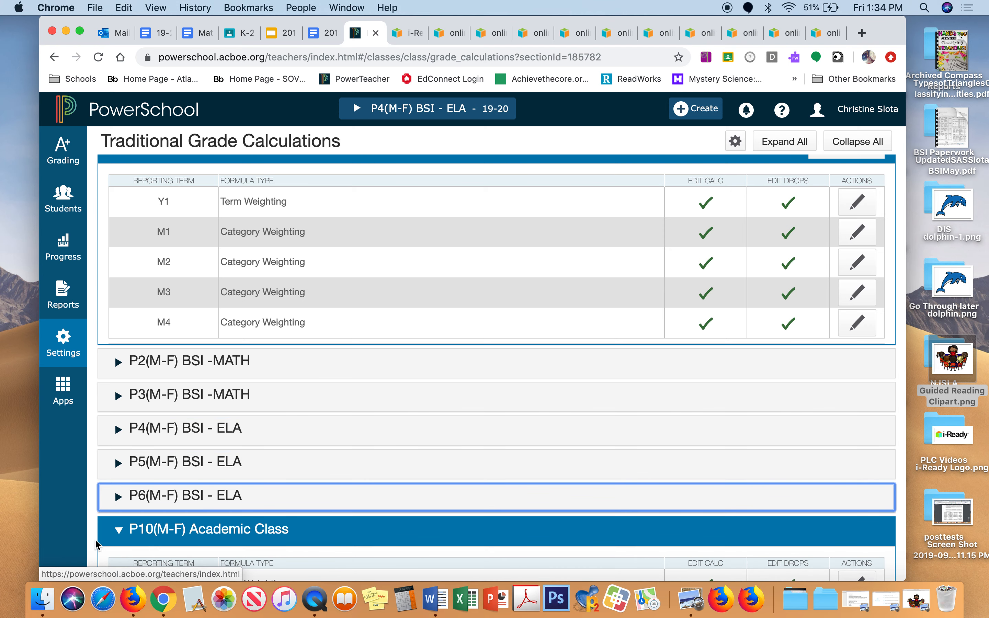
click(119, 530)
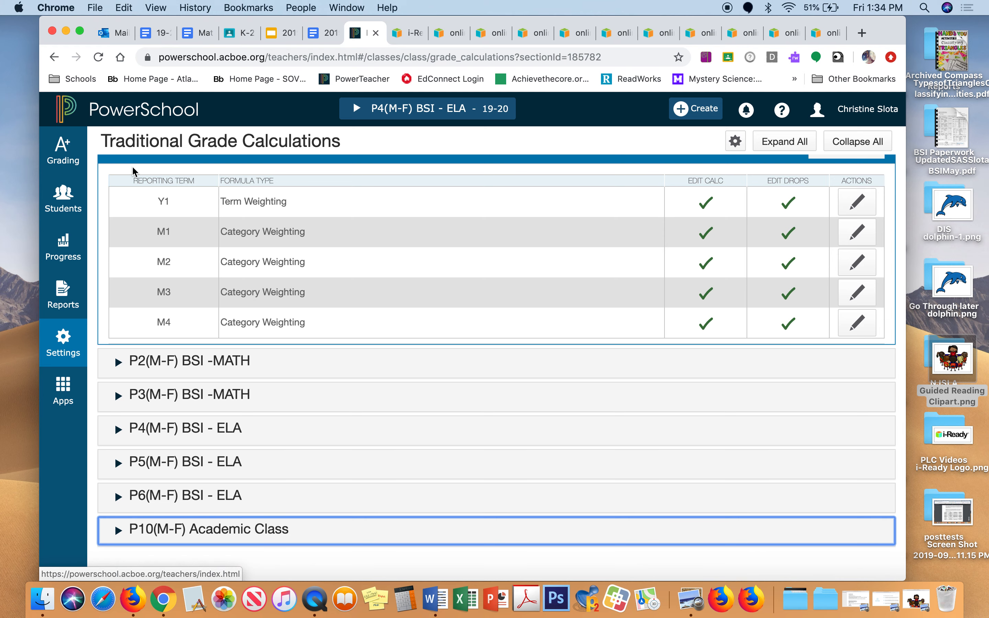
scroll(356, 261, up, 1)
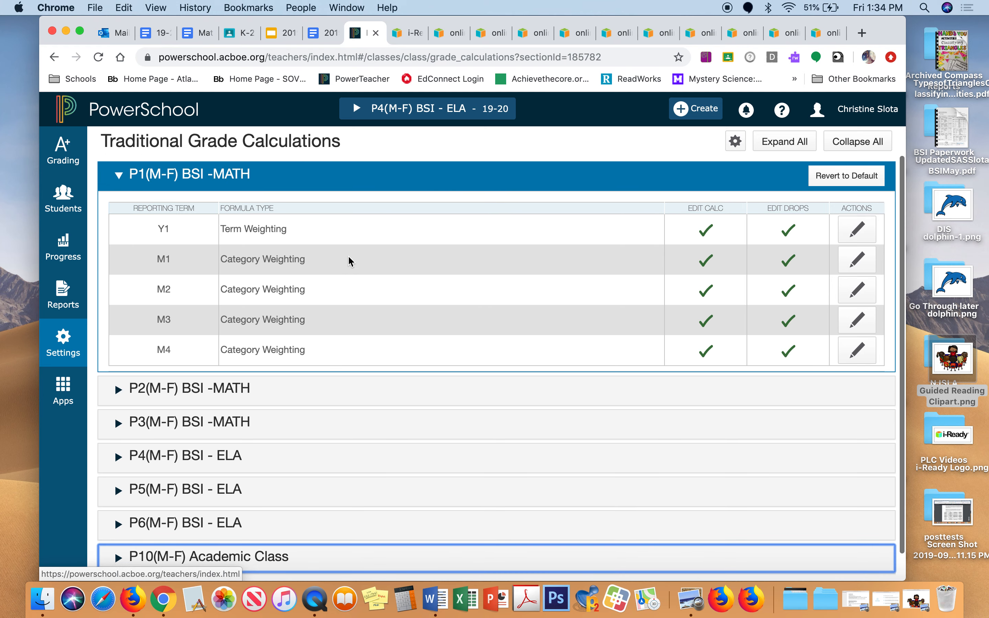
click(125, 174)
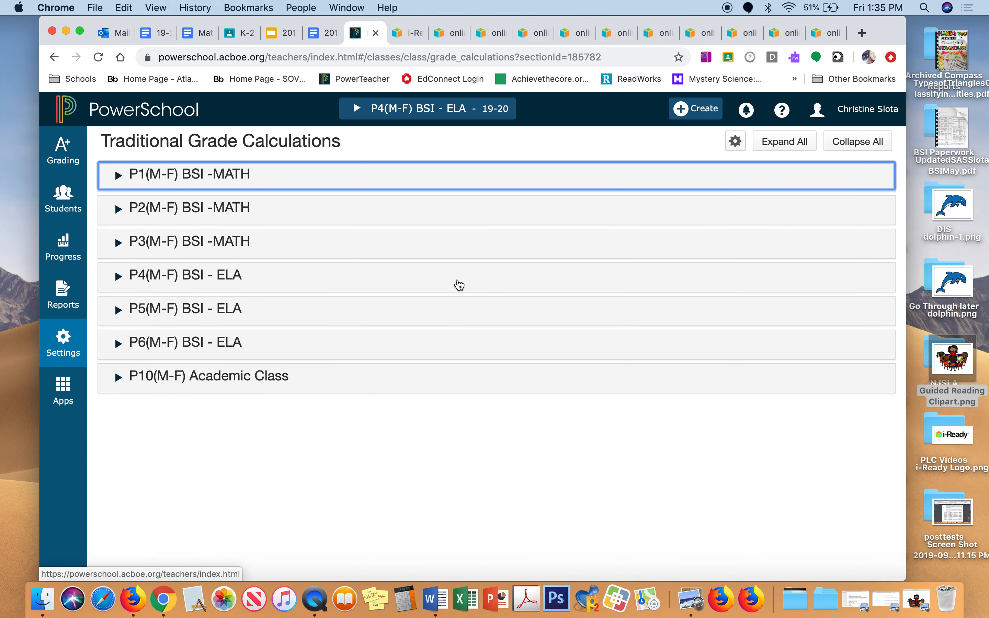
click(120, 276)
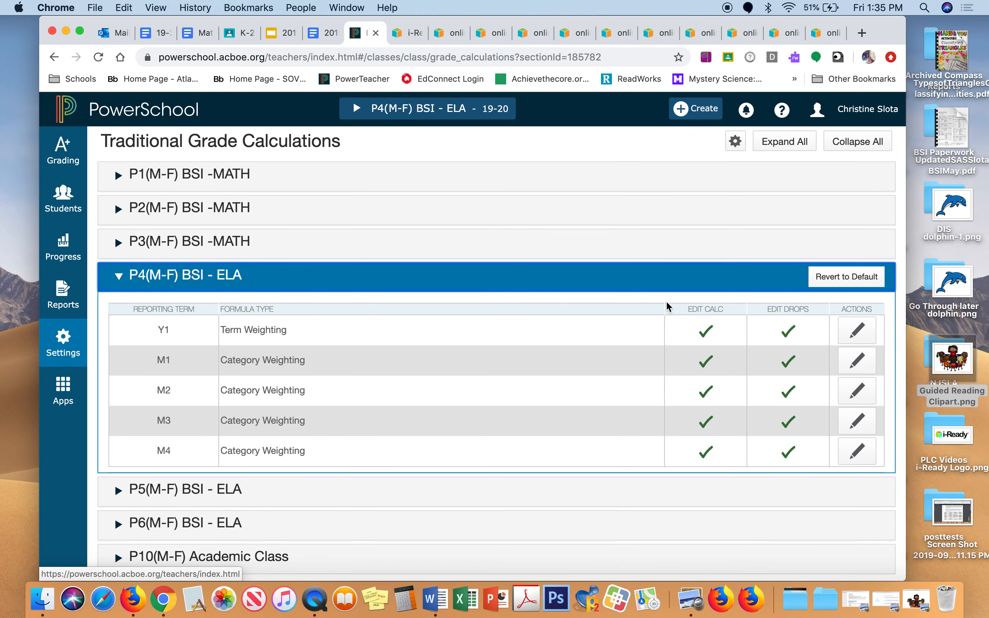